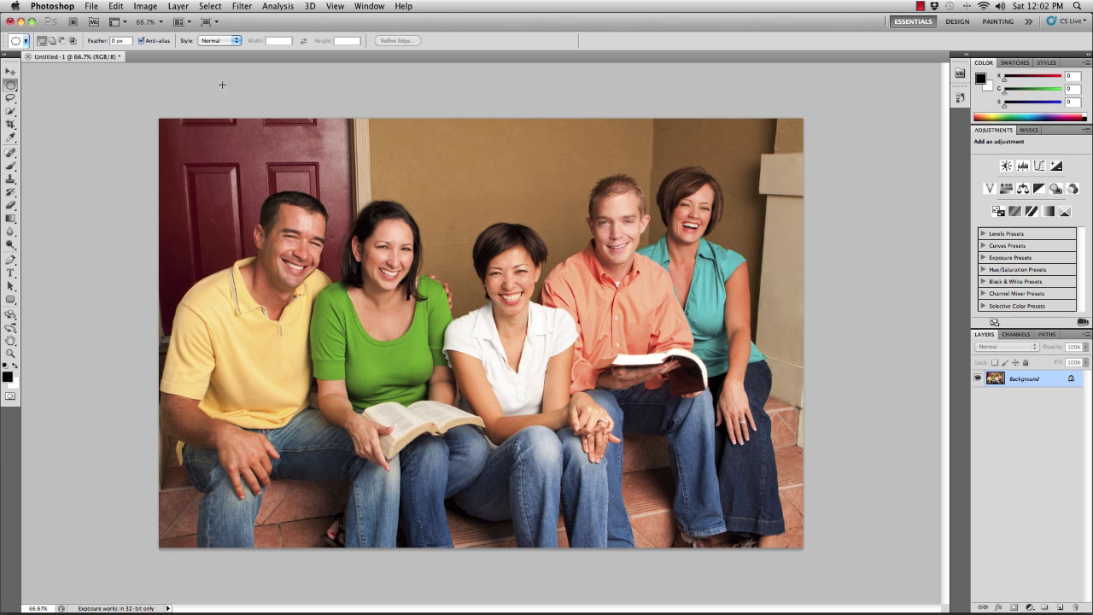
click(157, 8)
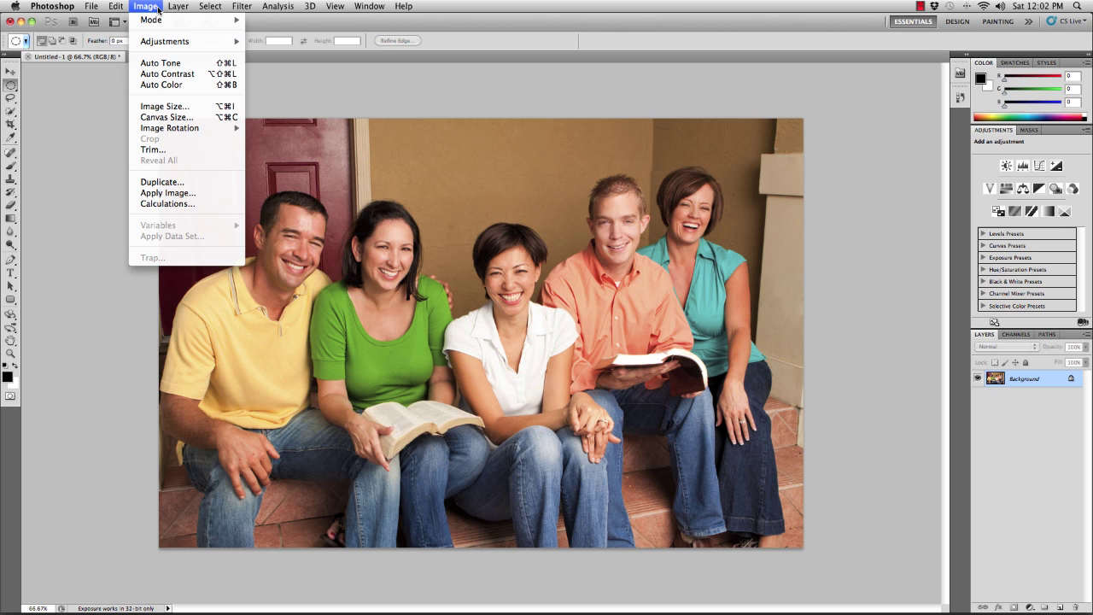
mouse_move(166, 41)
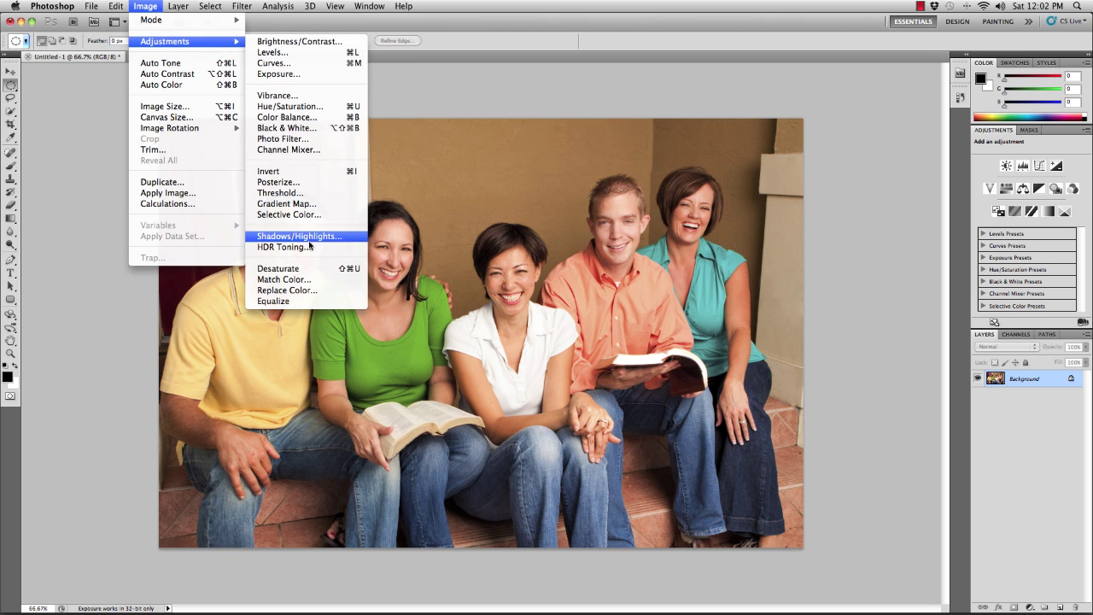
click(313, 247)
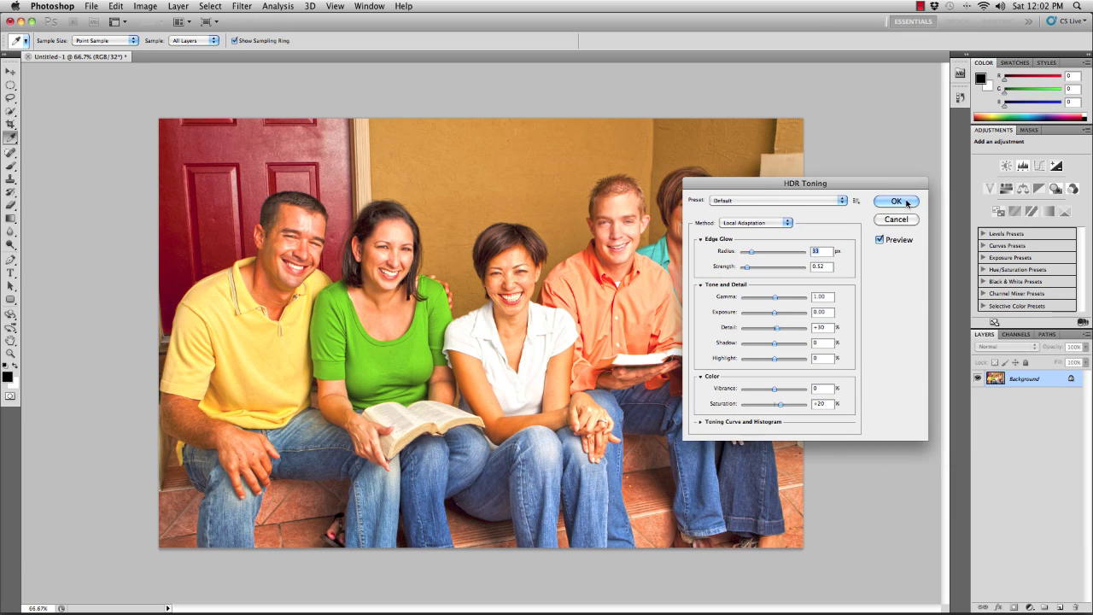
click(907, 203)
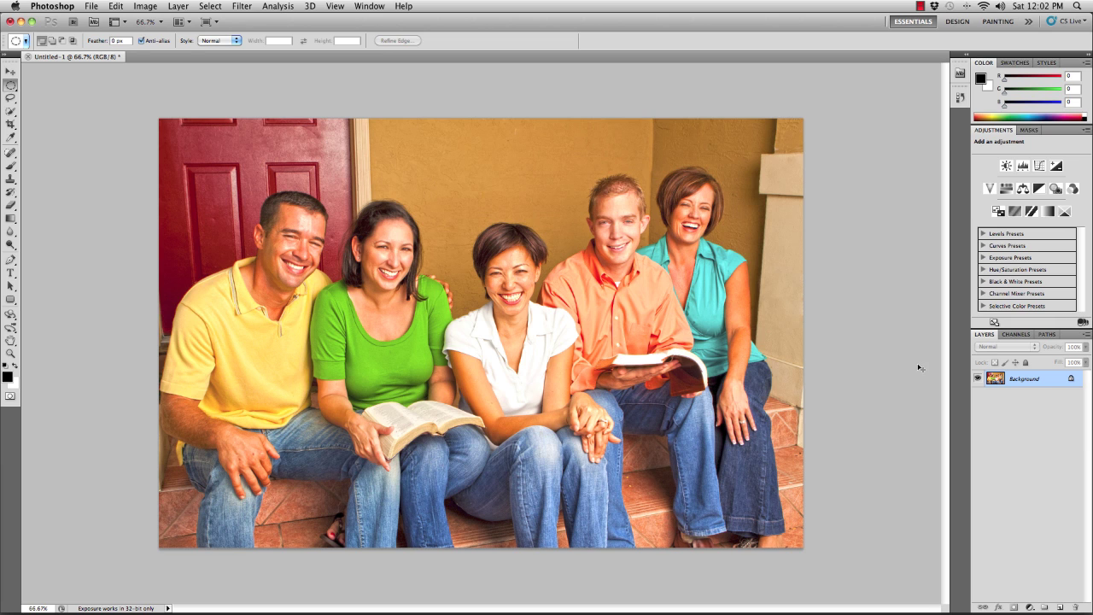
key(super+z)
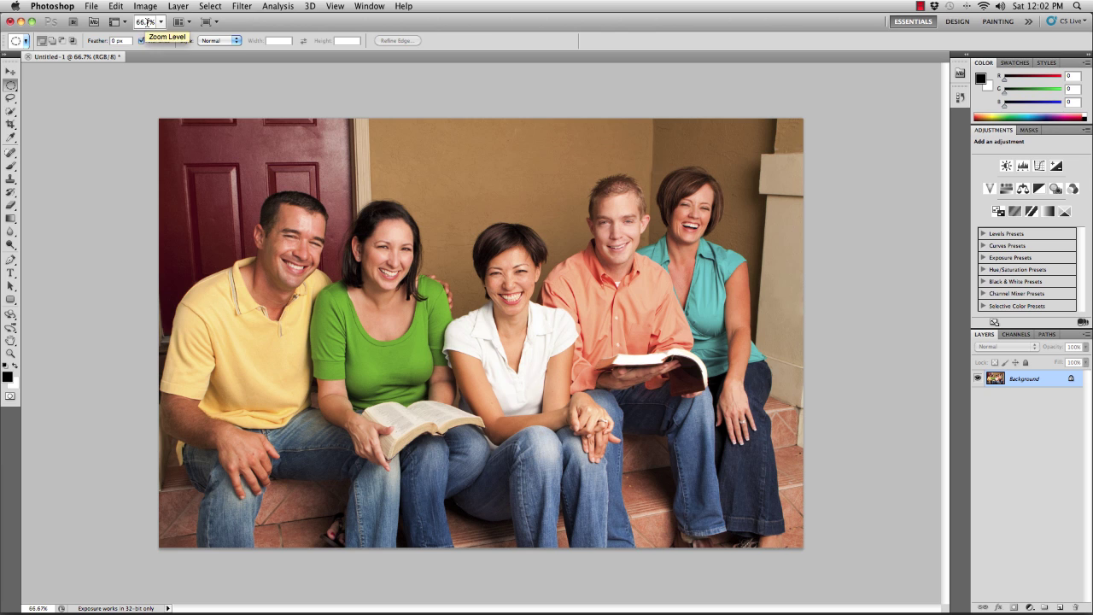
- Apply HDR Toning with the Surrealistic preset to the family photo
click(145, 6)
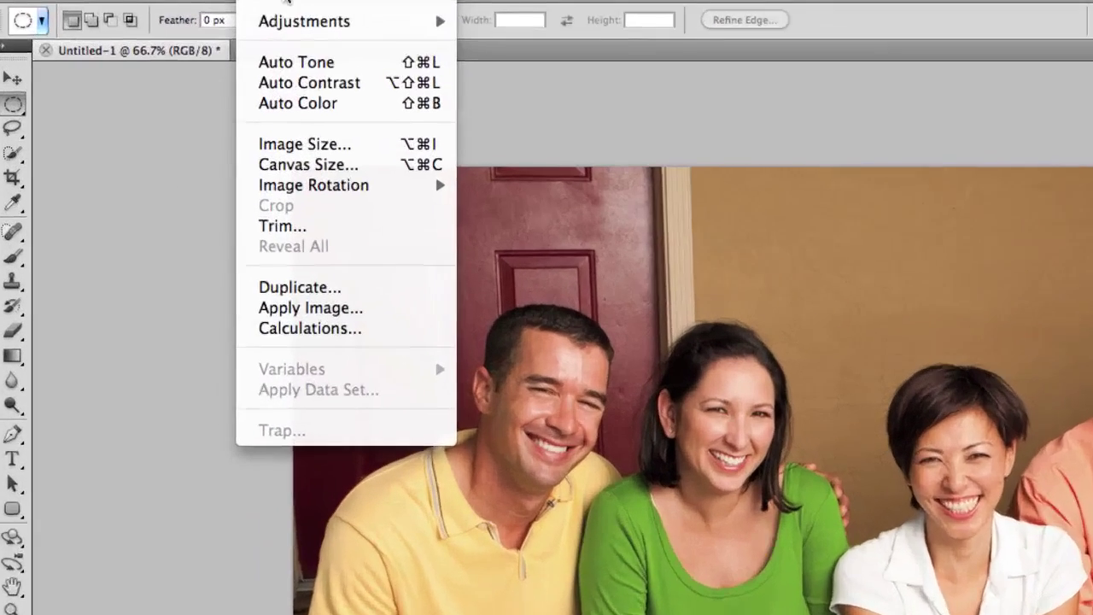
mouse_move(162, 42)
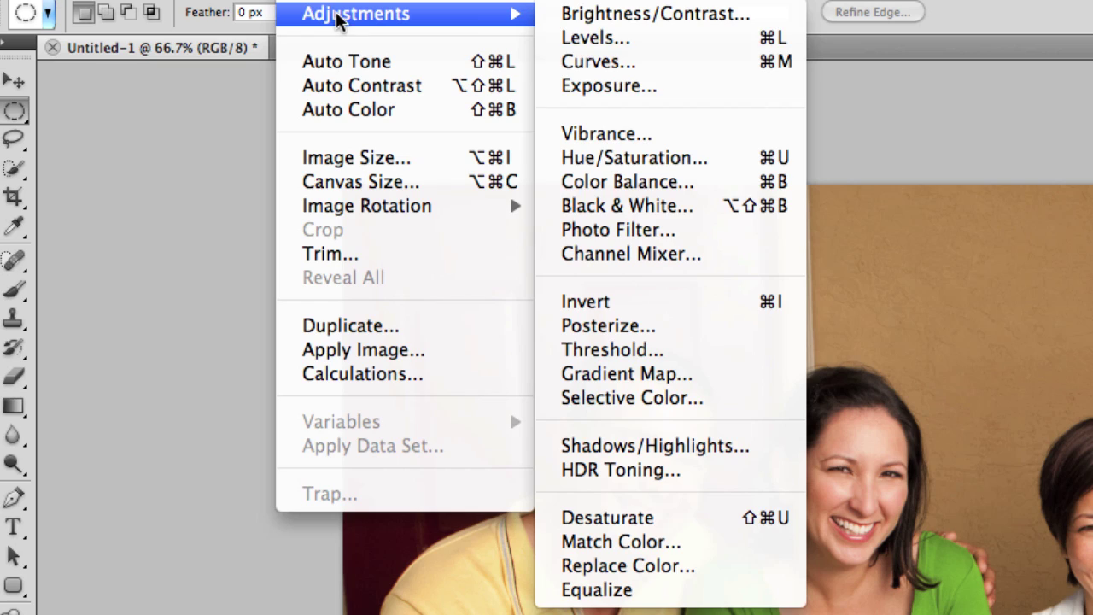
click(720, 468)
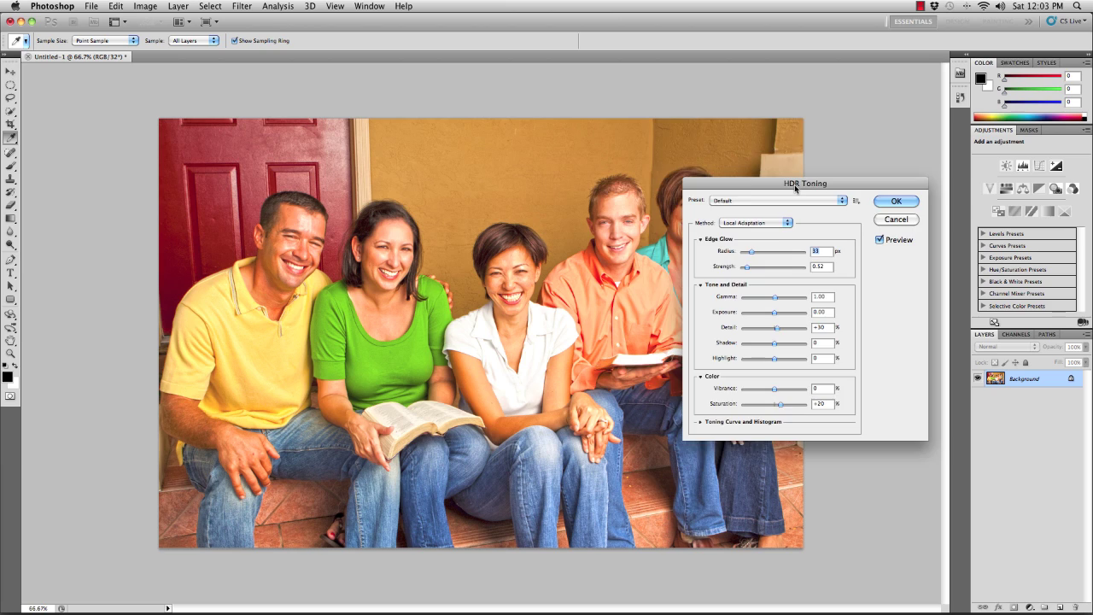
drag(794, 185, 772, 124)
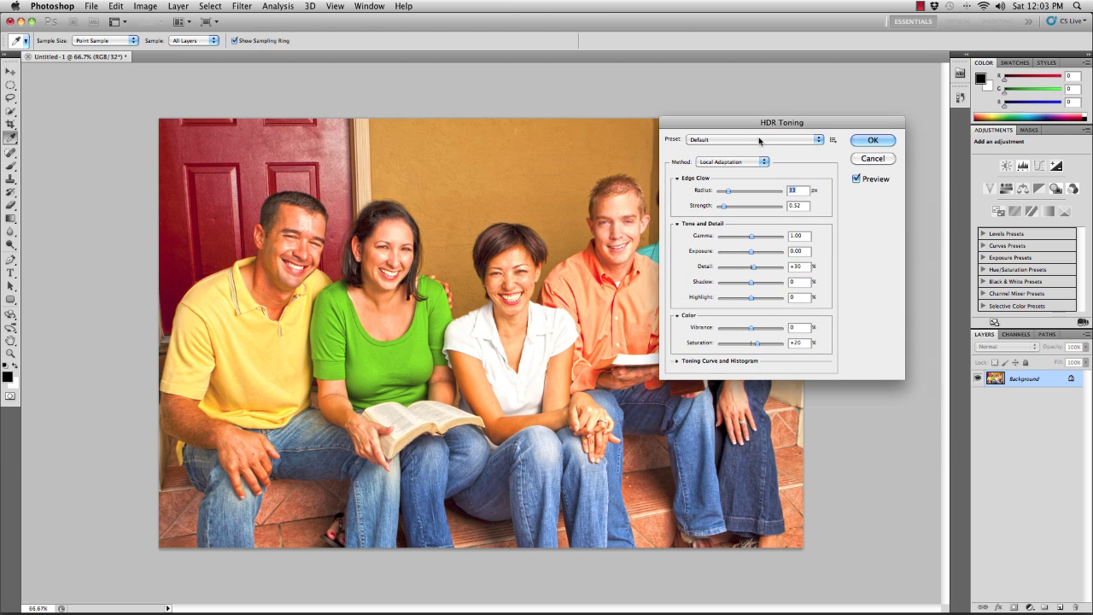
click(712, 141)
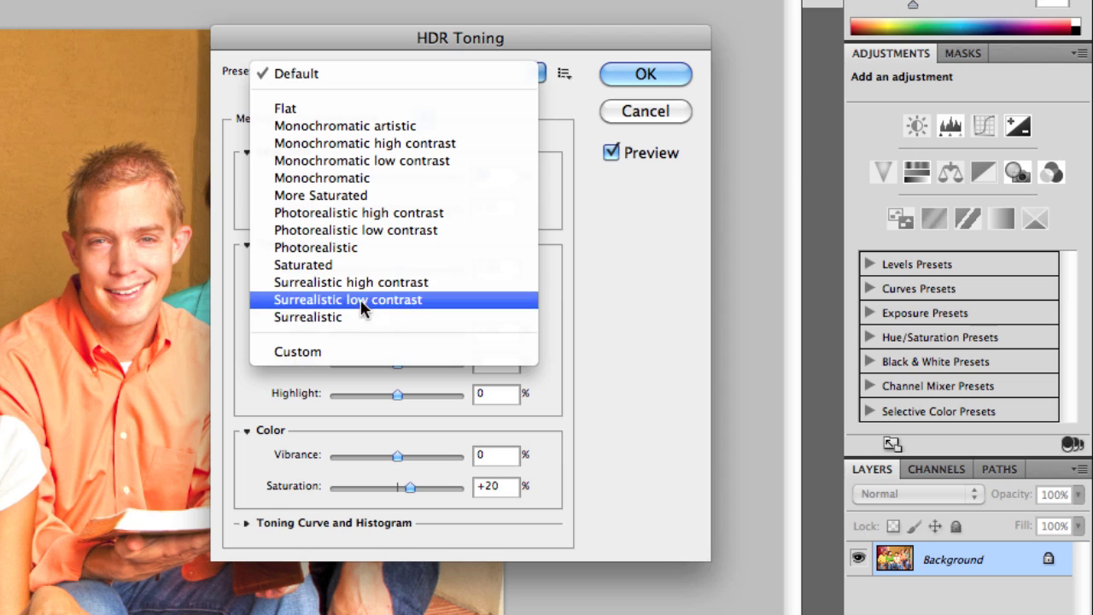
click(358, 317)
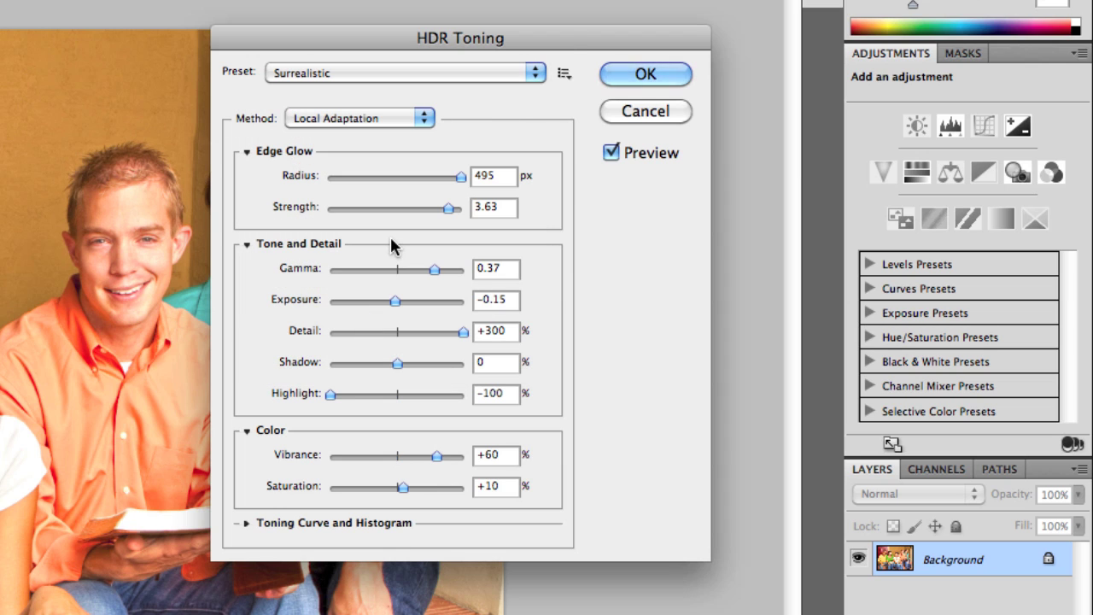
drag(366, 43, 476, 100)
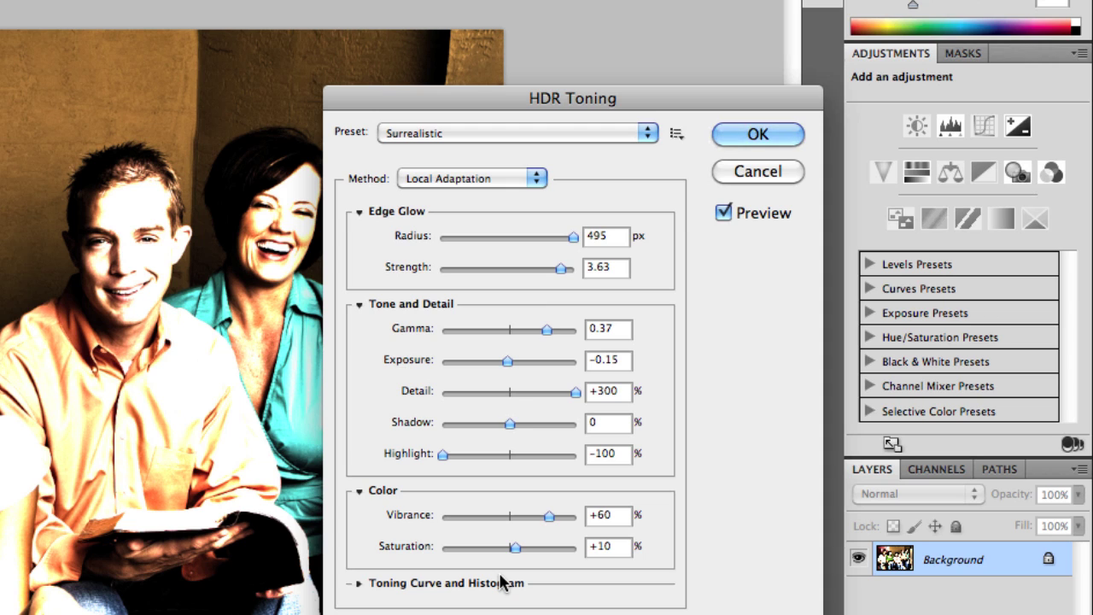
click(768, 134)
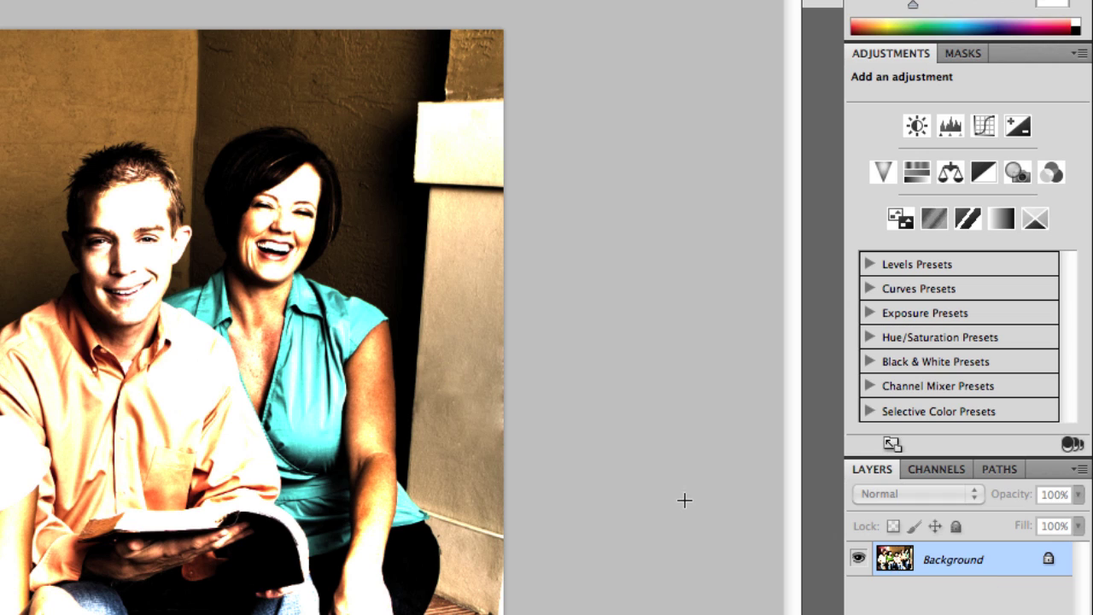
- Select the entire image, then step back to undo the HDR toning adjustment
key(v)
key(super+a)
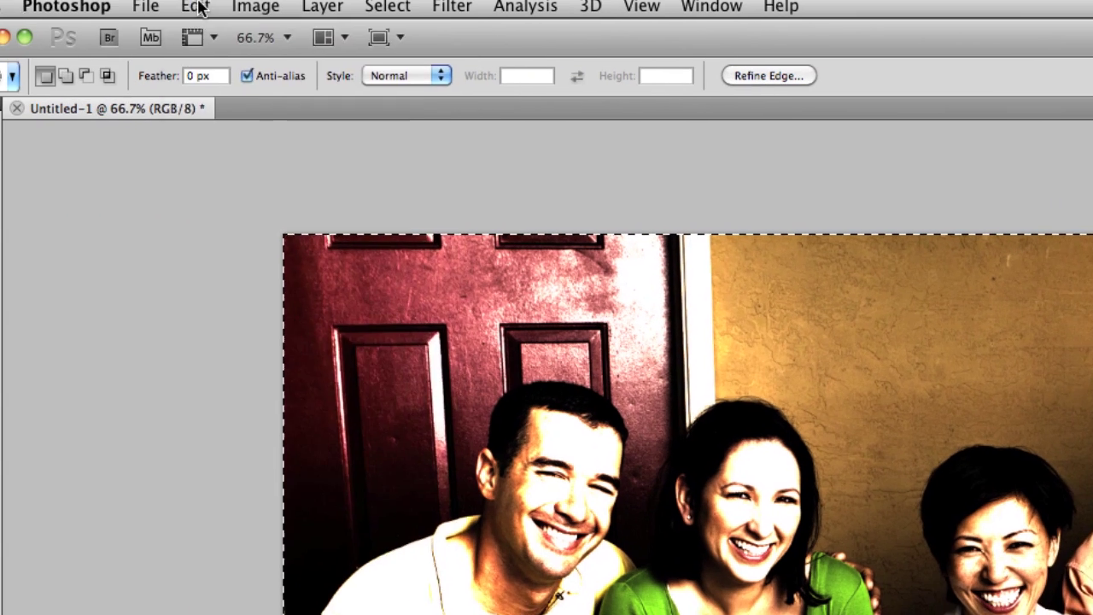
click(234, 12)
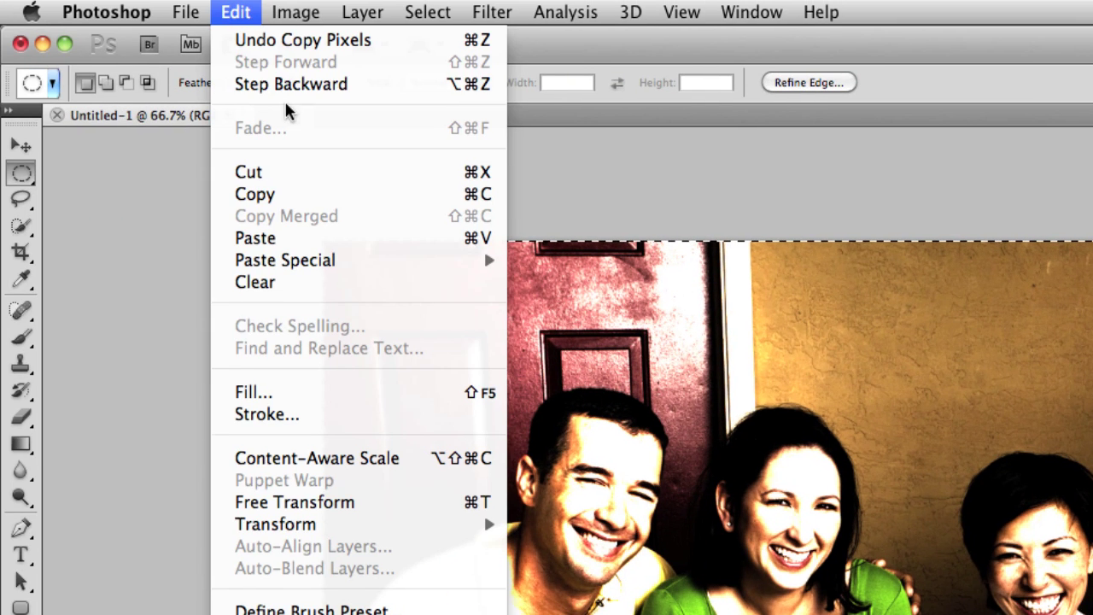
click(282, 83)
click(254, 14)
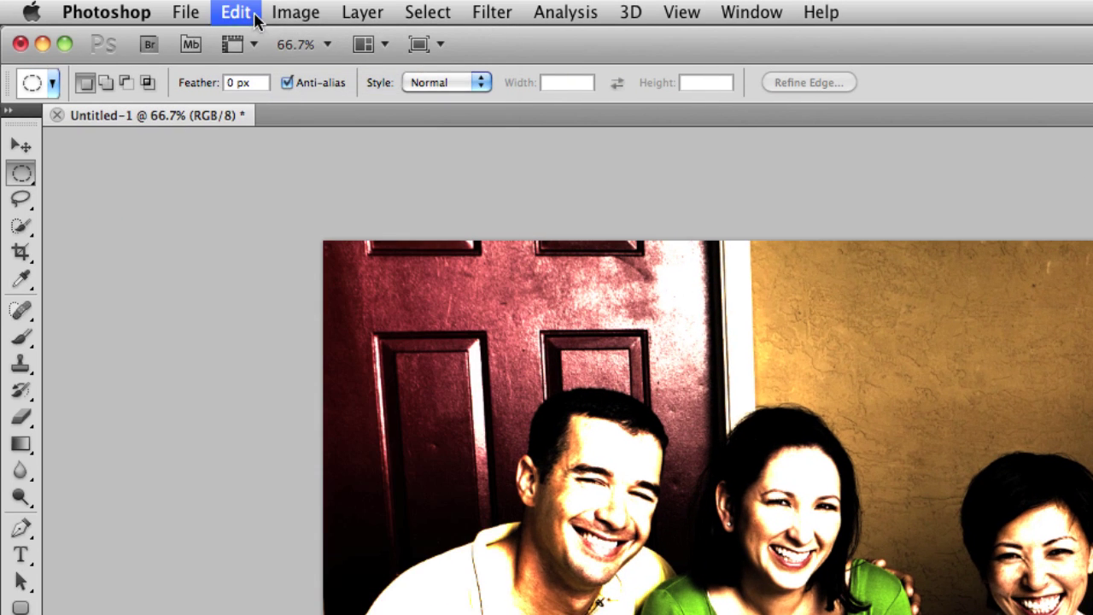
click(287, 85)
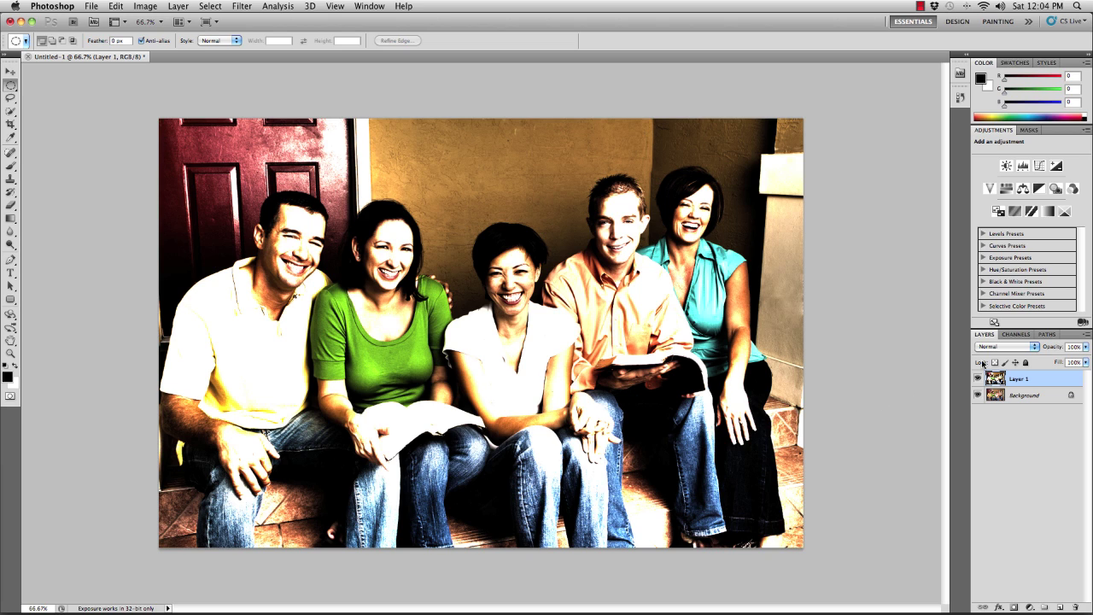
- Float and enlarge the Layers panel beside the photo and lower Layer 1's opacity
drag(983, 338, 701, 183)
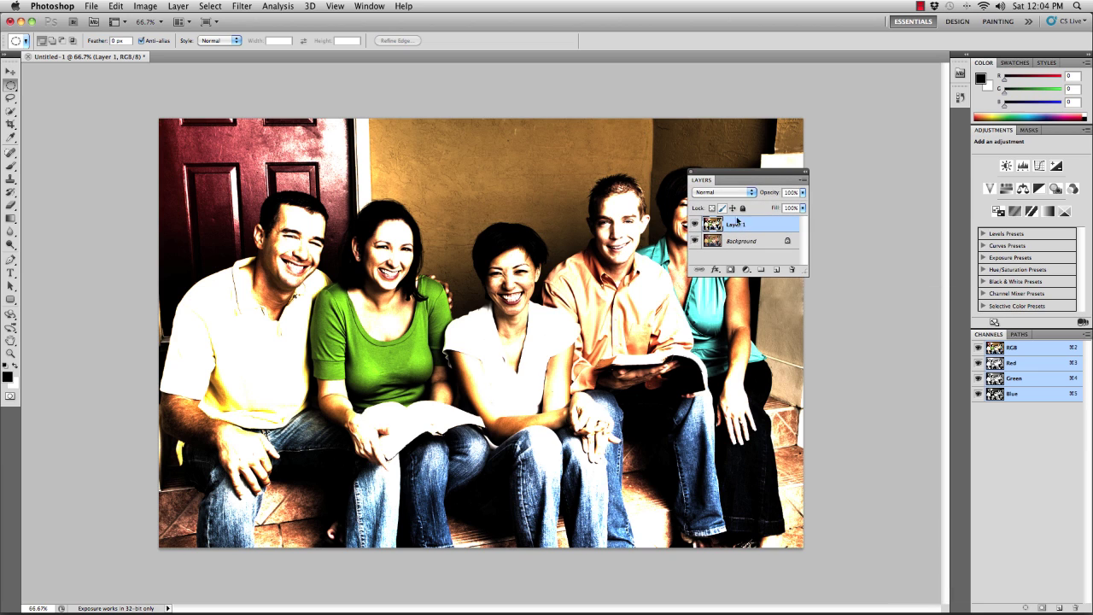
drag(804, 275, 807, 349)
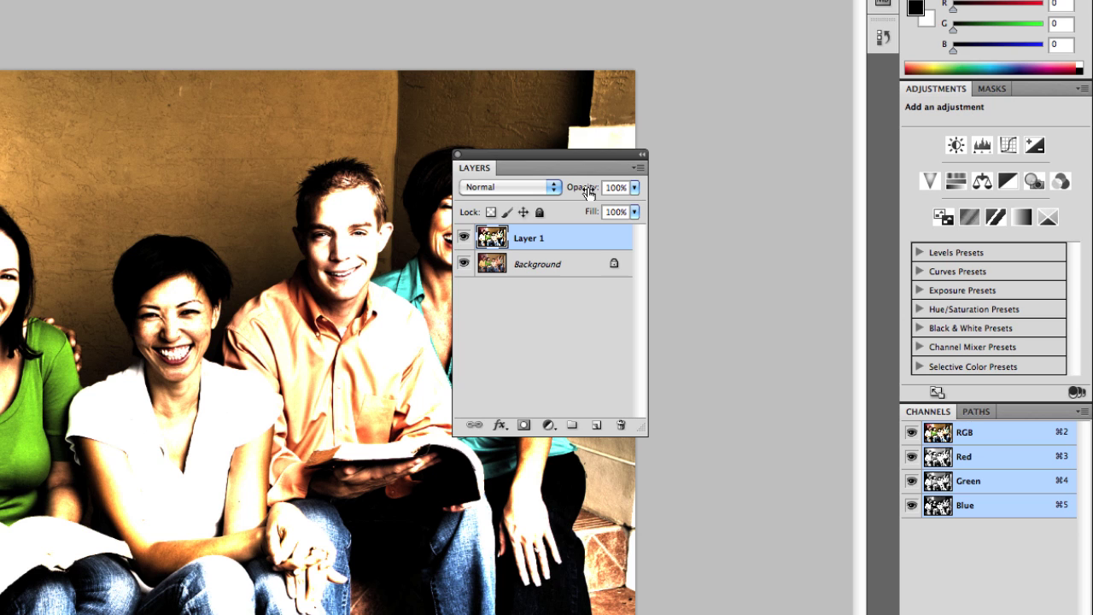
drag(587, 193, 529, 193)
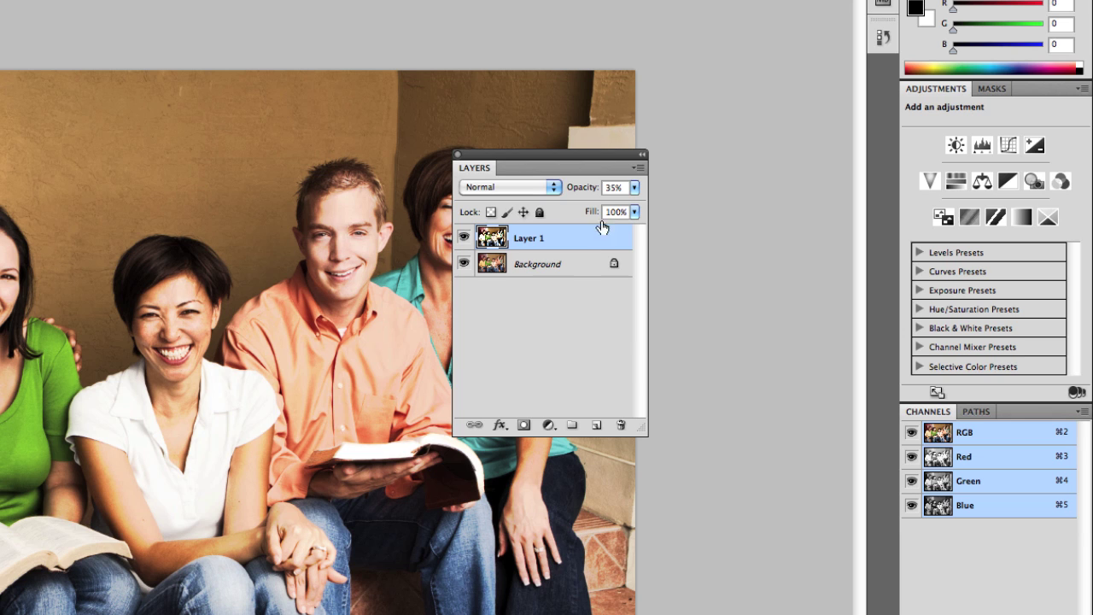
drag(547, 154, 741, 164)
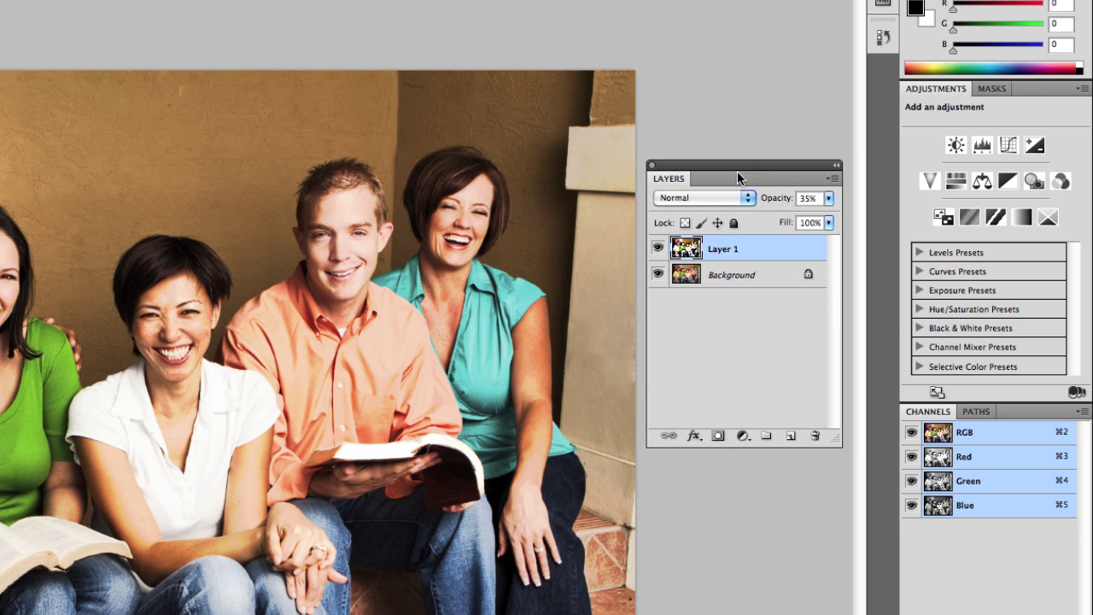
- Toggle Layer 1's visibility to compare, reducing its opacity further to 25%
click(658, 248)
click(657, 248)
drag(781, 206, 772, 212)
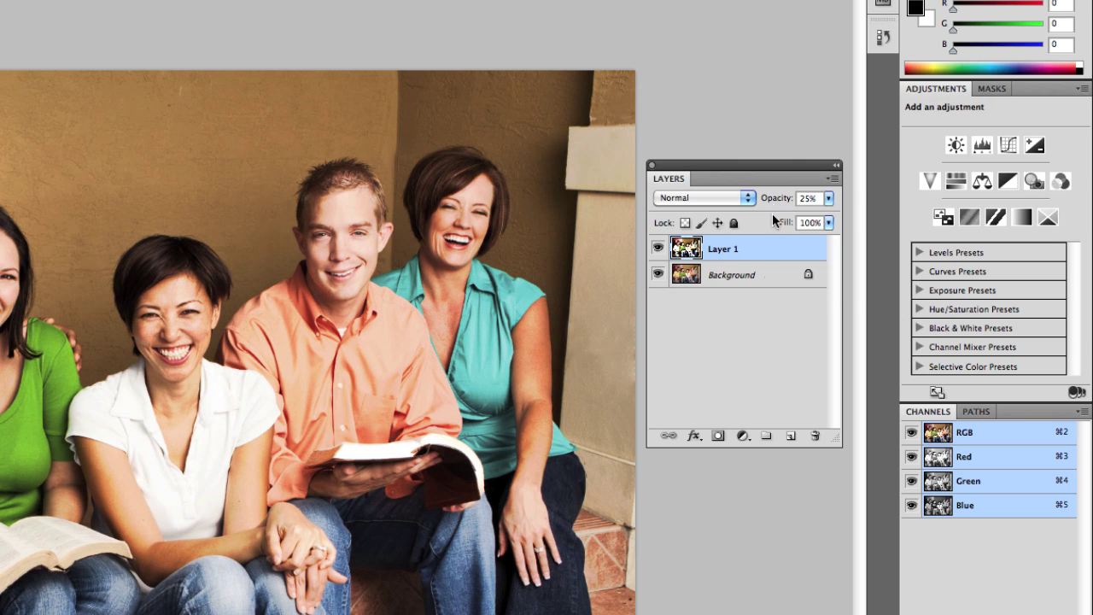
click(658, 249)
- Stamp all visible layers into a new Layer 2 and set its blend mode to Multiply
key(super+alt+shift+e)
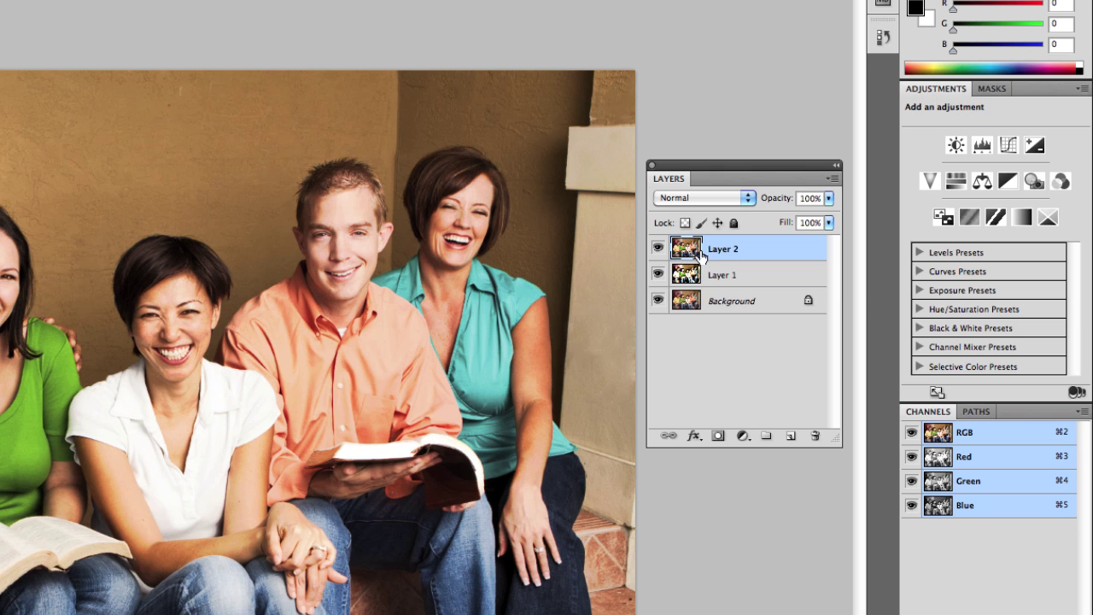
click(711, 197)
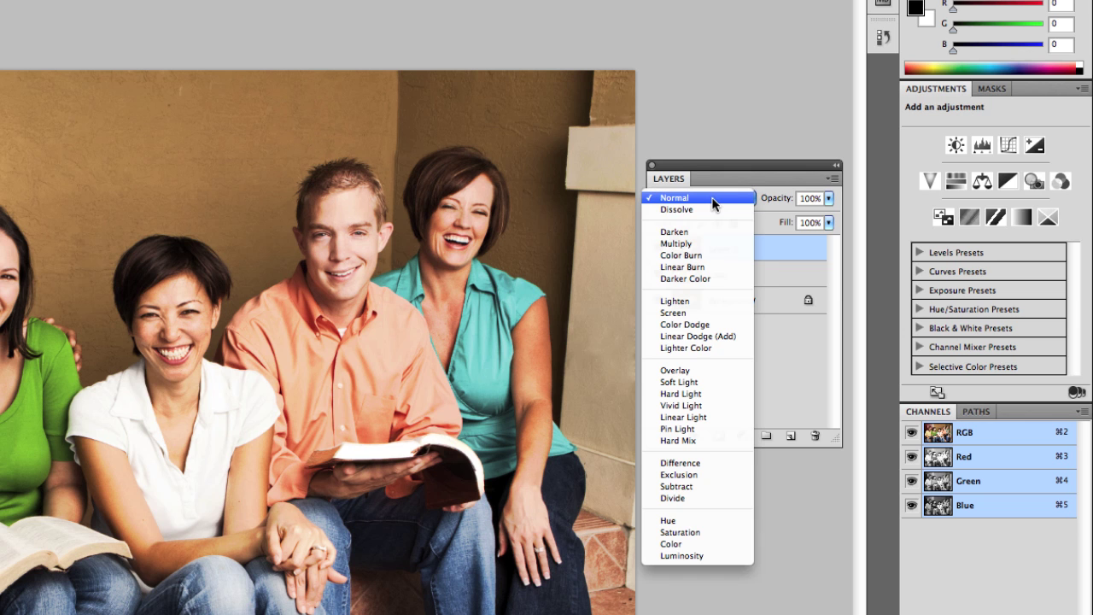
click(714, 244)
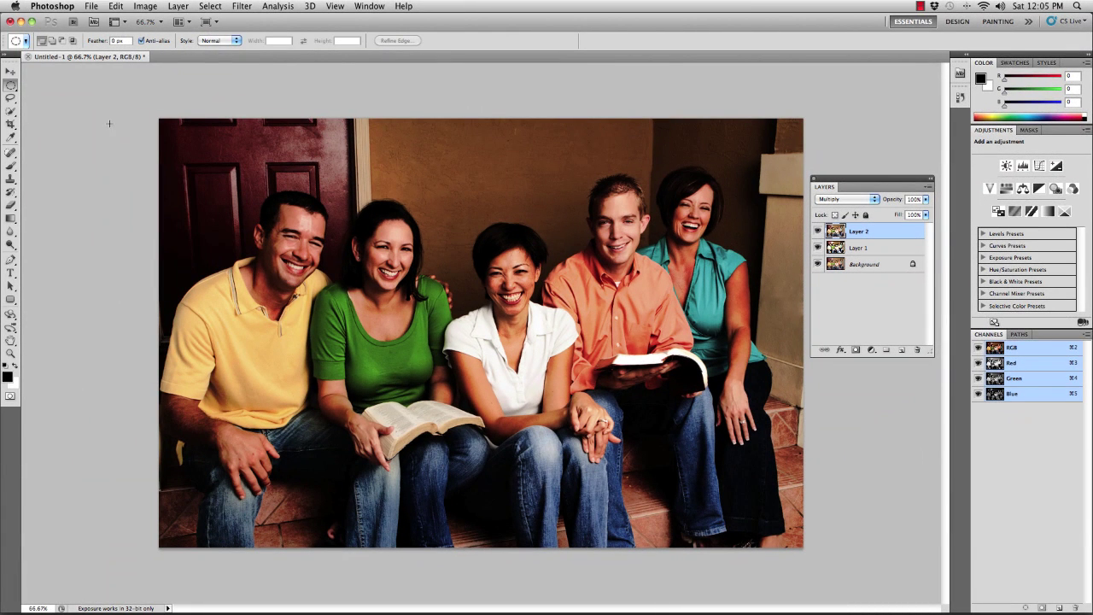
click(11, 85)
- Draw an oval selection around the group and feather its edge by about 10 px
drag(175, 142, 771, 527)
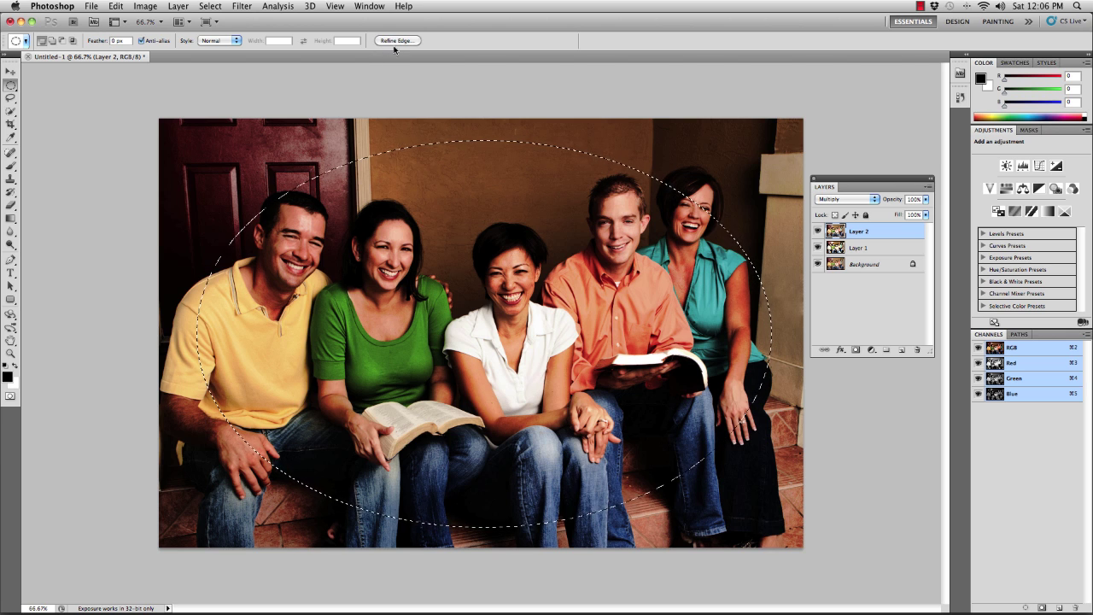
click(398, 41)
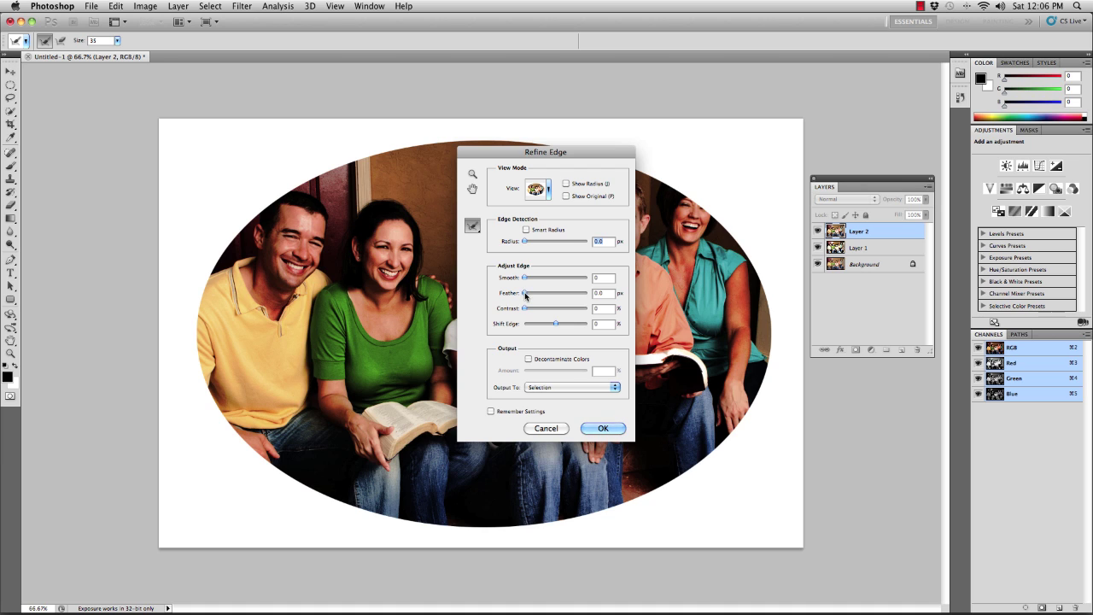
drag(525, 295, 570, 296)
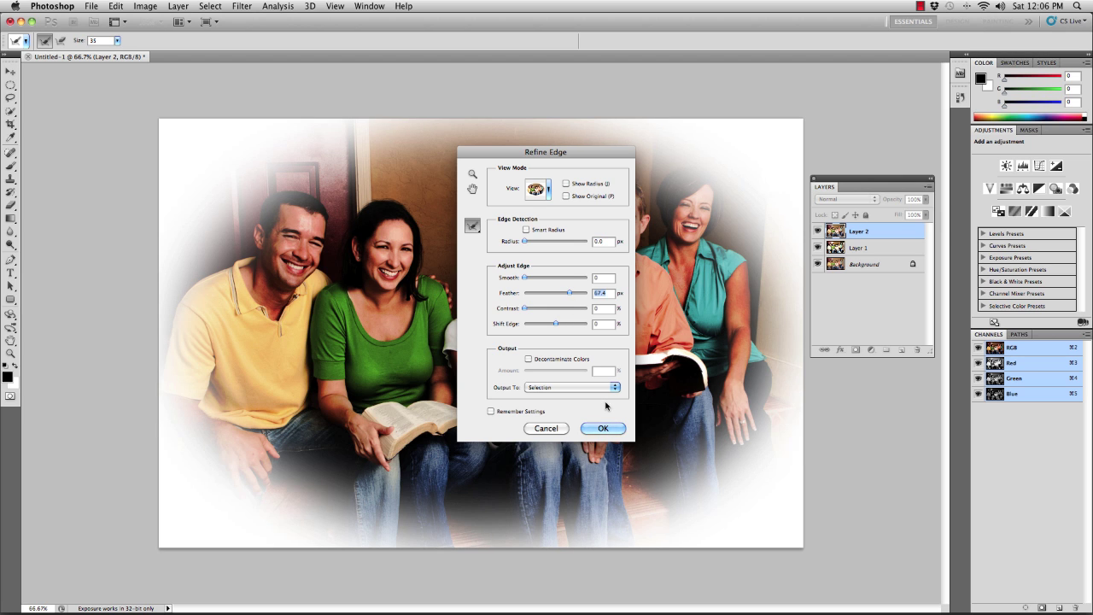
click(603, 429)
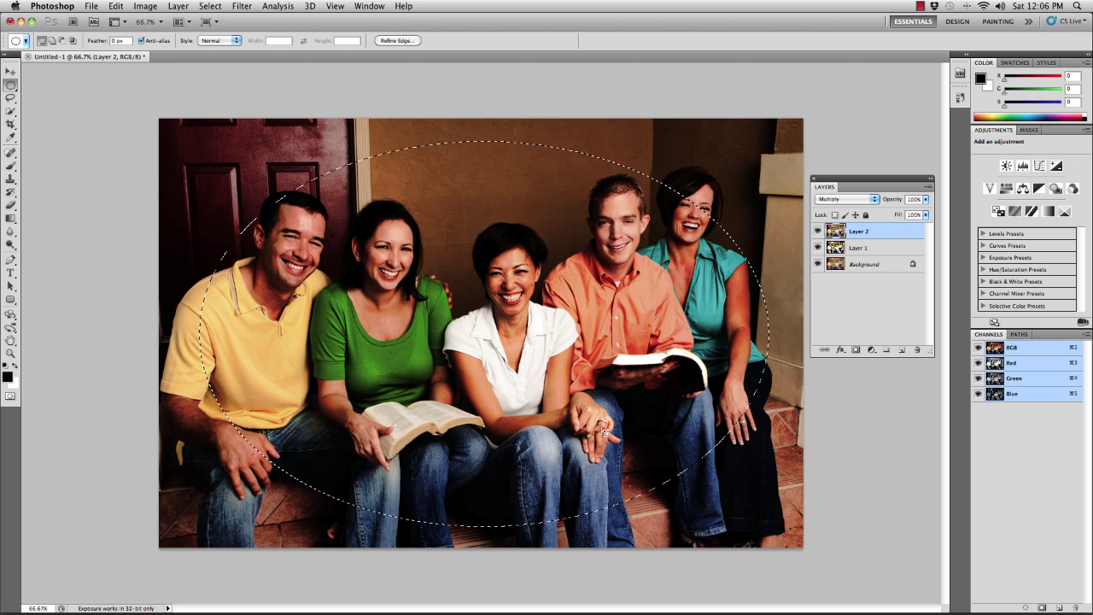
- Delete the oval centre from Layer 2, deselect, and toggle the vignette to compare
key(Delete)
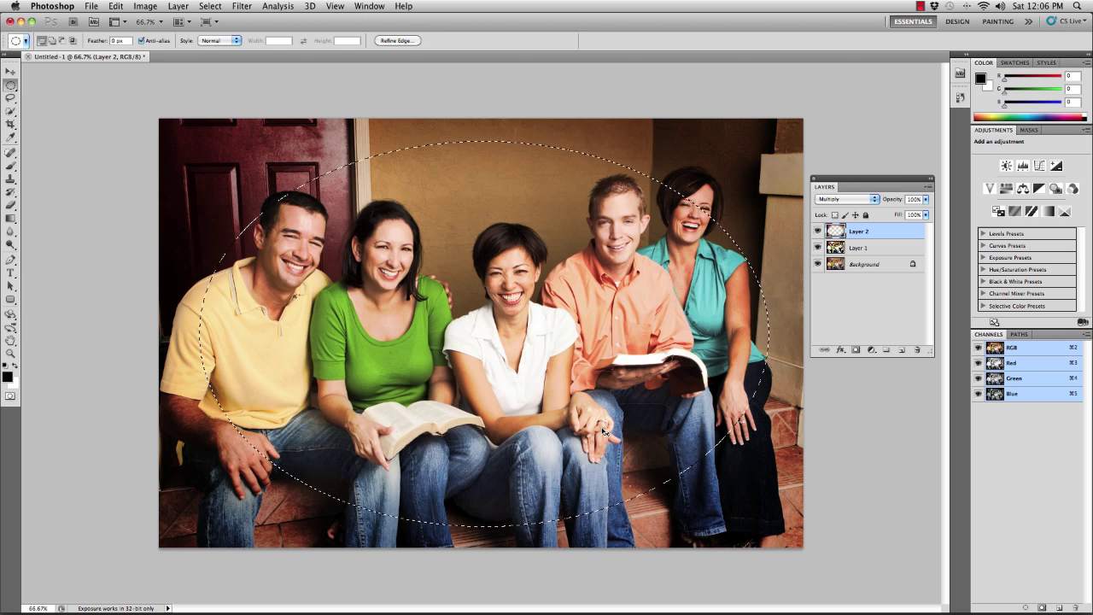
key(super+d)
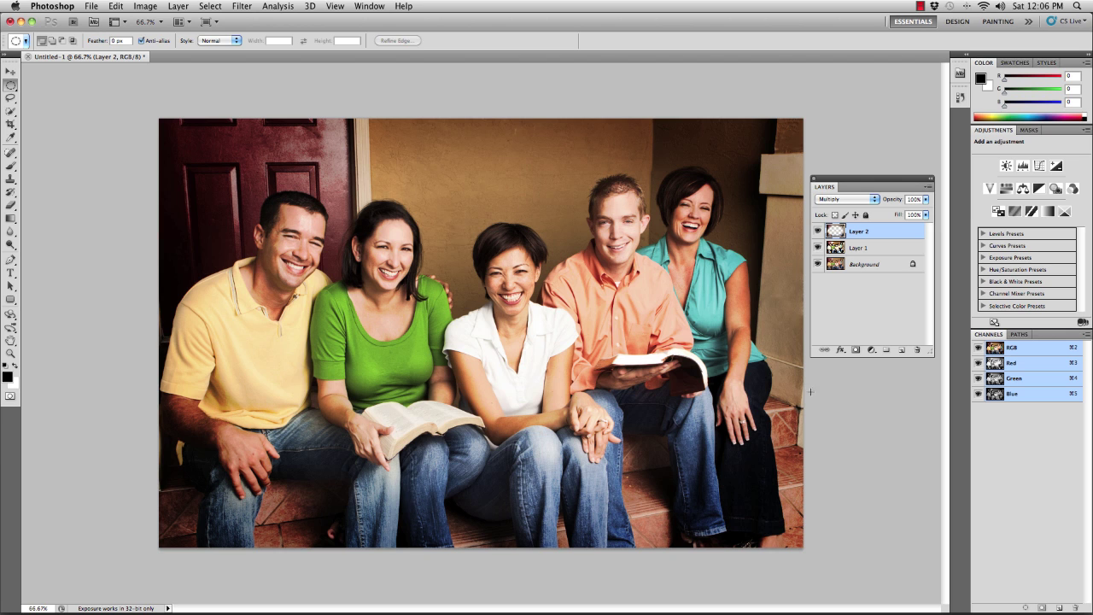
click(817, 232)
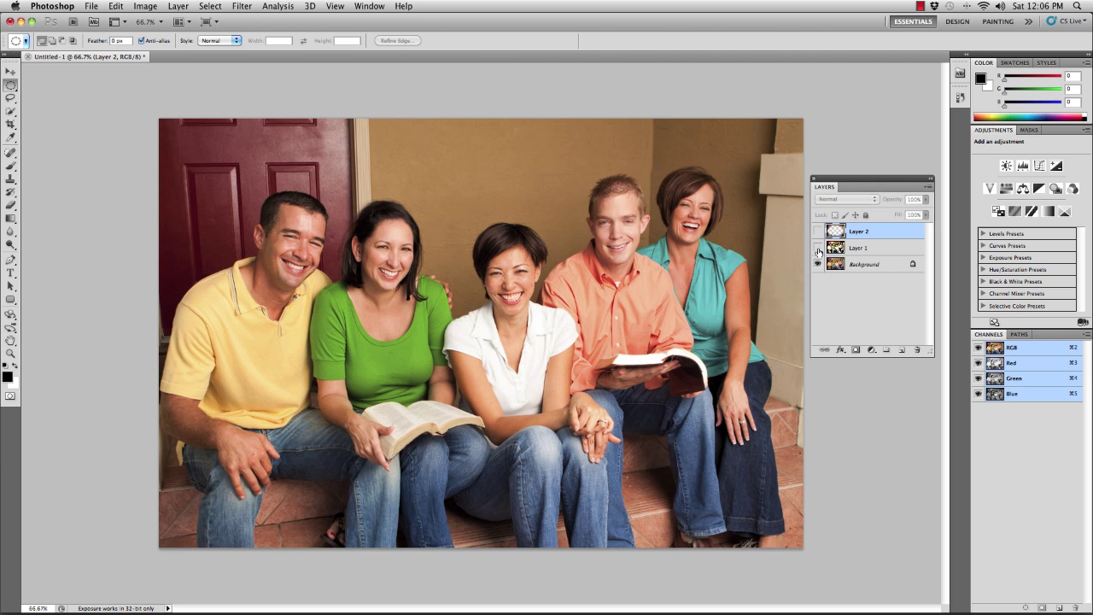
click(817, 232)
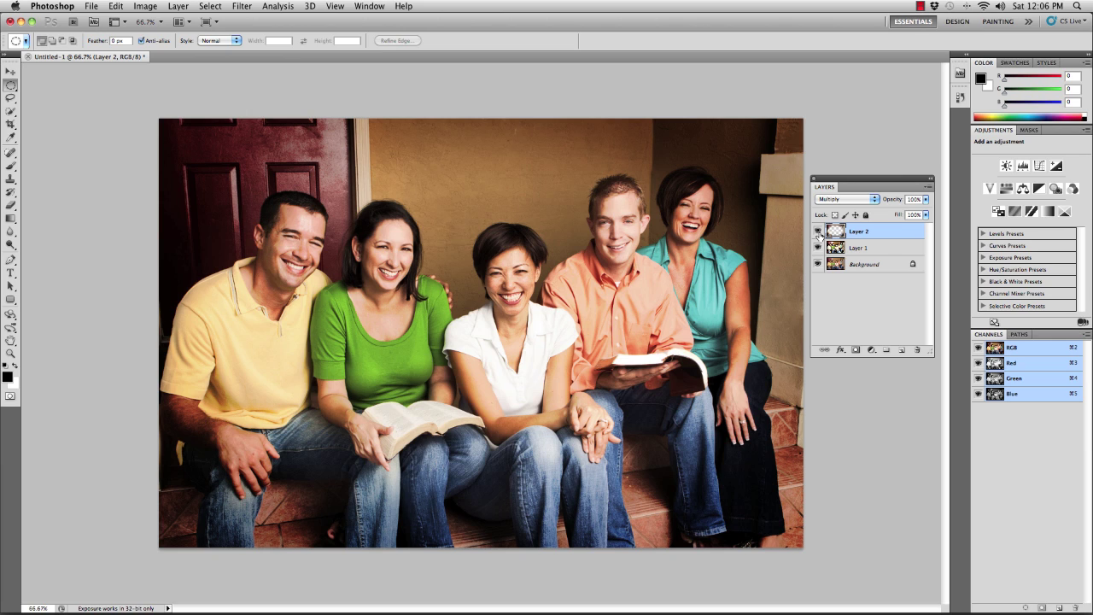